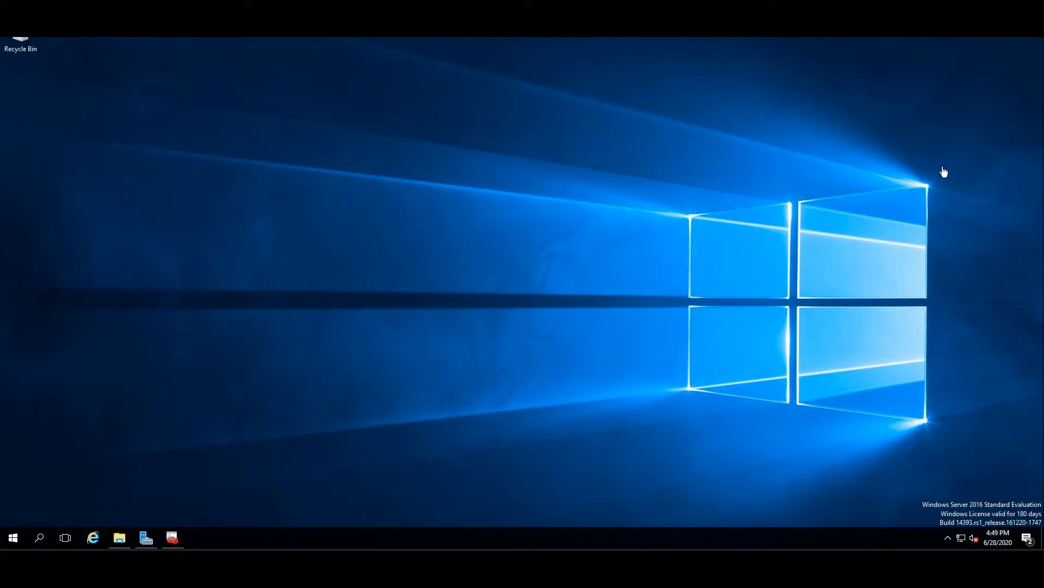
Open SQL Server Configuration Manager and inspect the TCP/IP protocol settings for SQLEXPRESS.
left_click(168, 539)
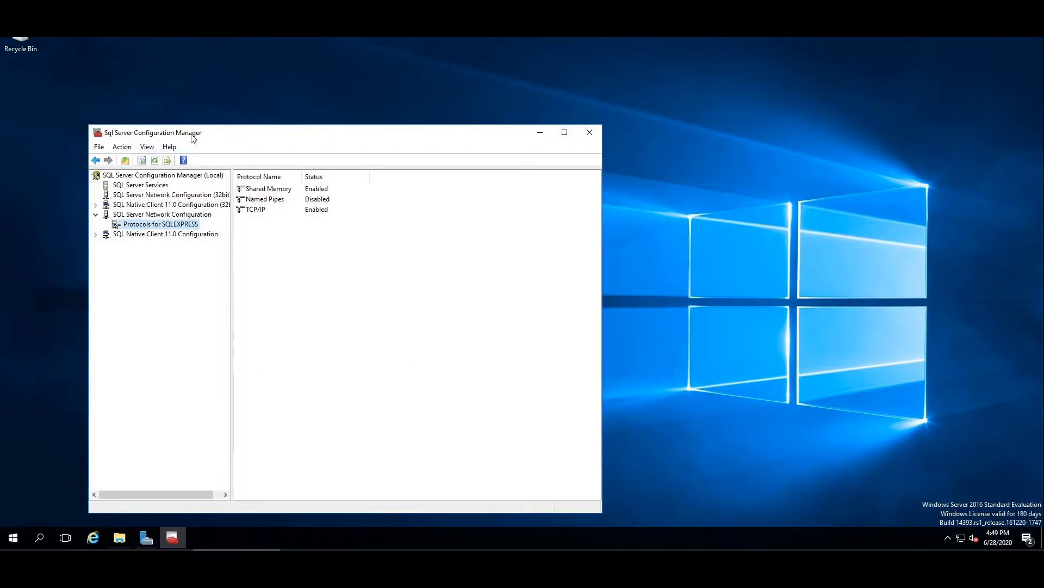
left_click_drag(192, 138, 198, 119)
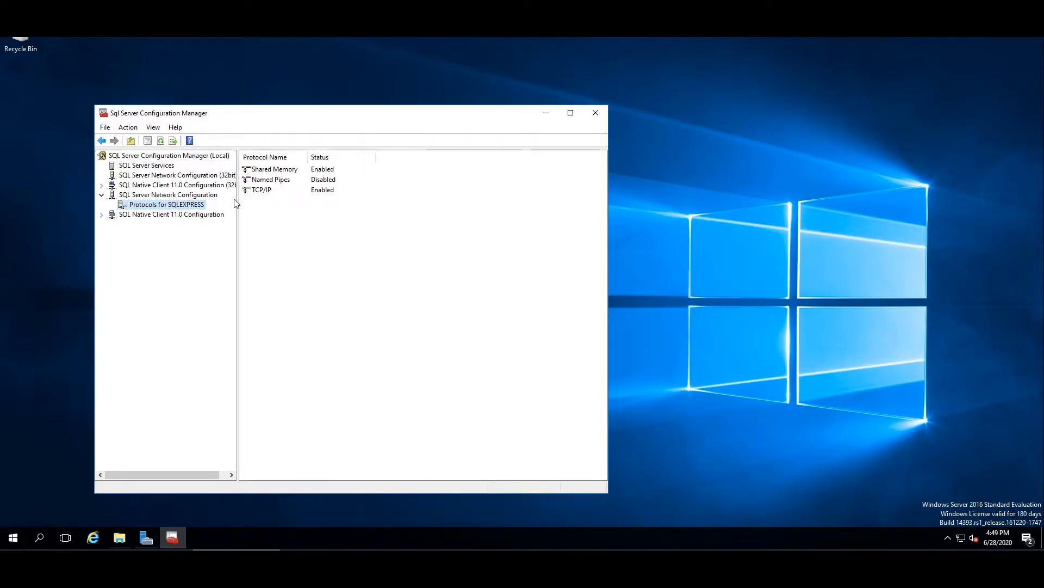
right_click(264, 190)
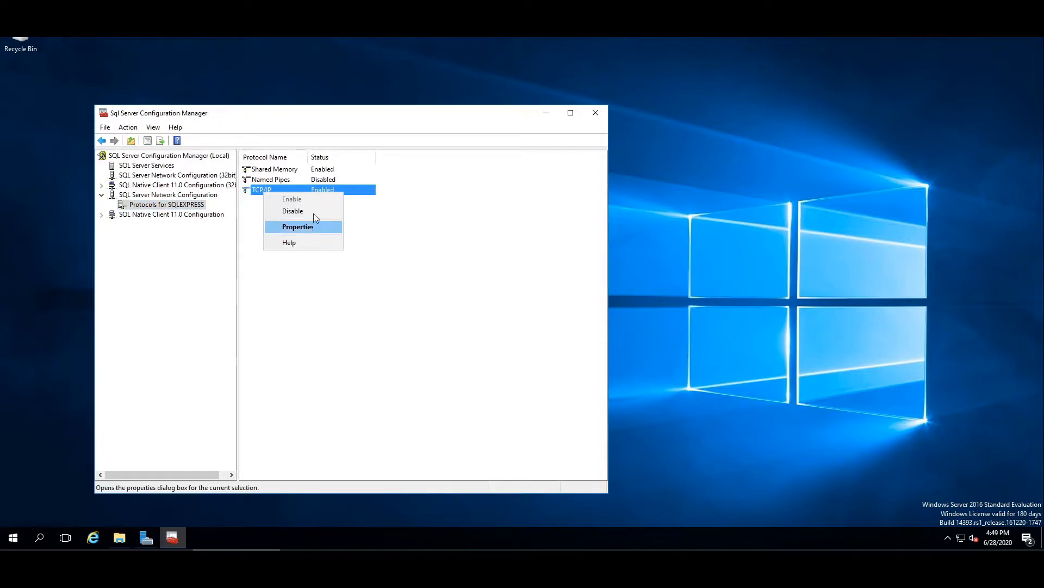
left_click(383, 229)
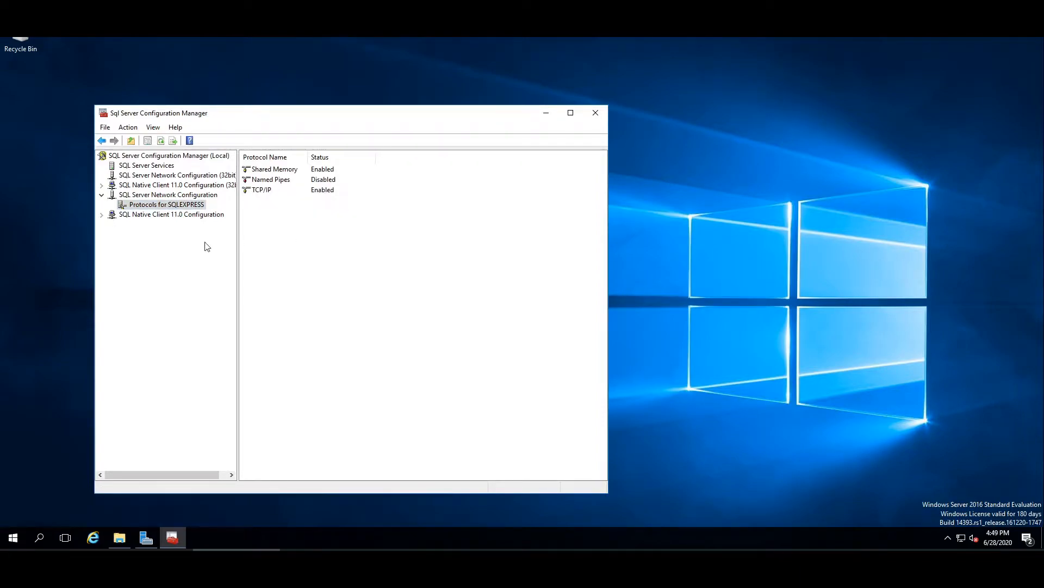
Set the SQL Server Browser service's start mode to Automatic and apply the properties.
left_click(154, 166)
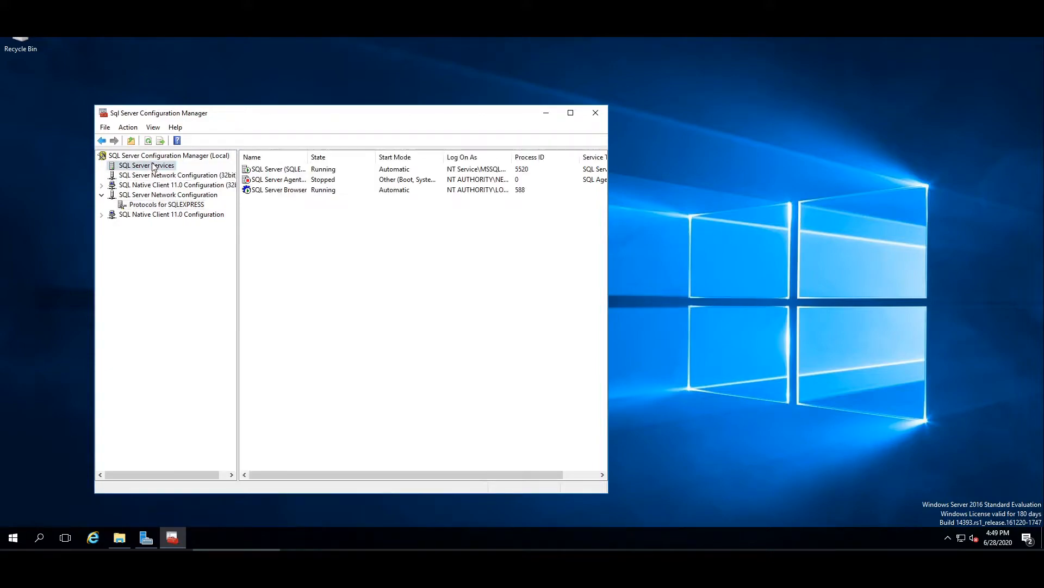
right_click(277, 190)
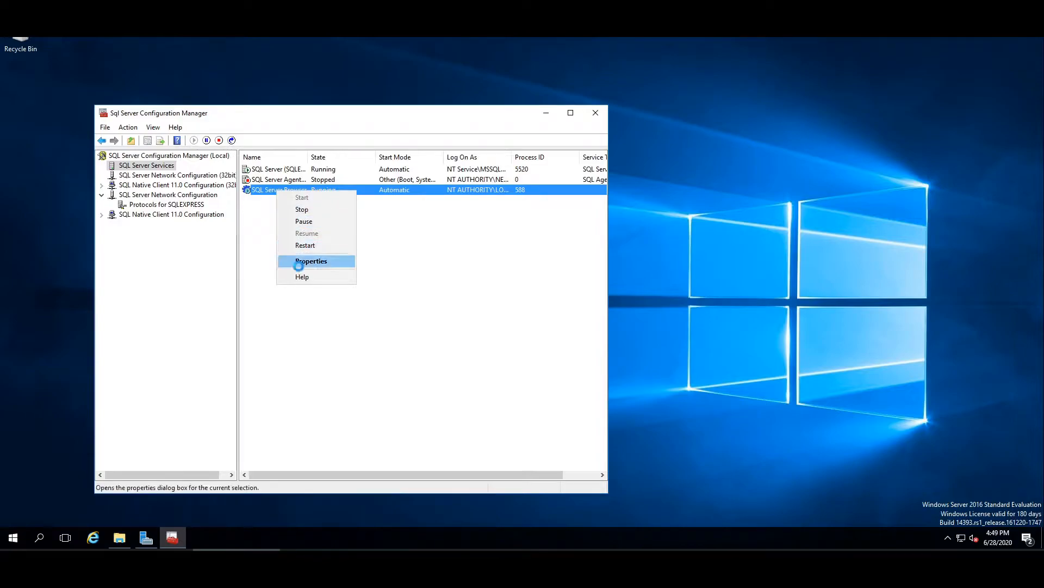
left_click(300, 261)
left_click(281, 197)
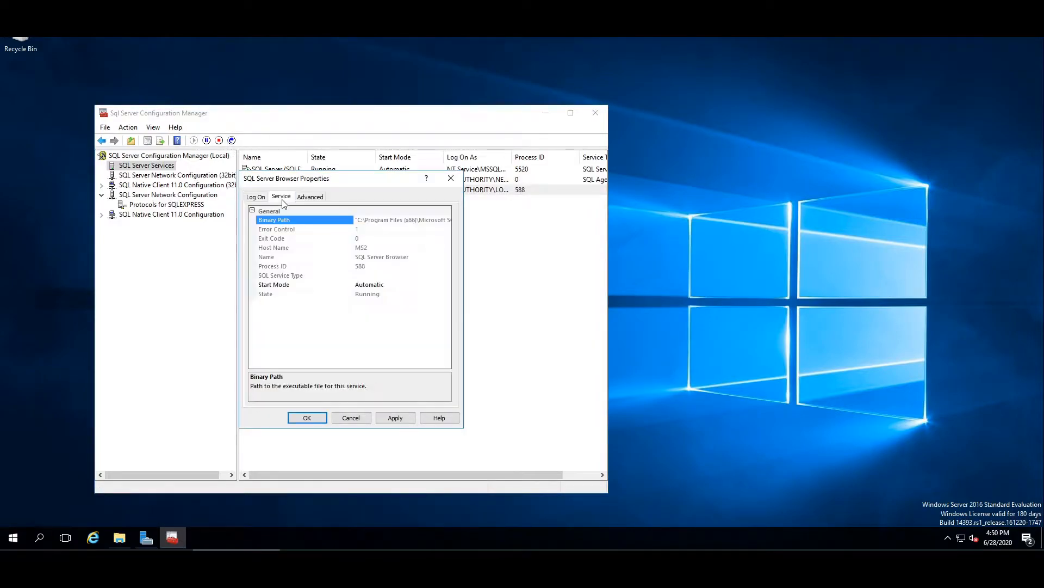
left_click(383, 285)
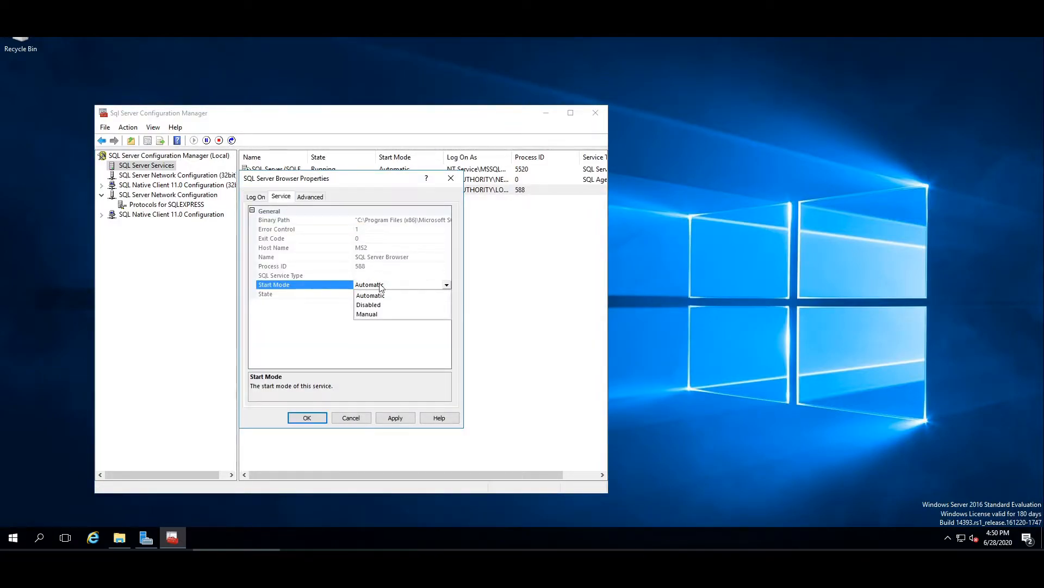
left_click(396, 418)
left_click(308, 418)
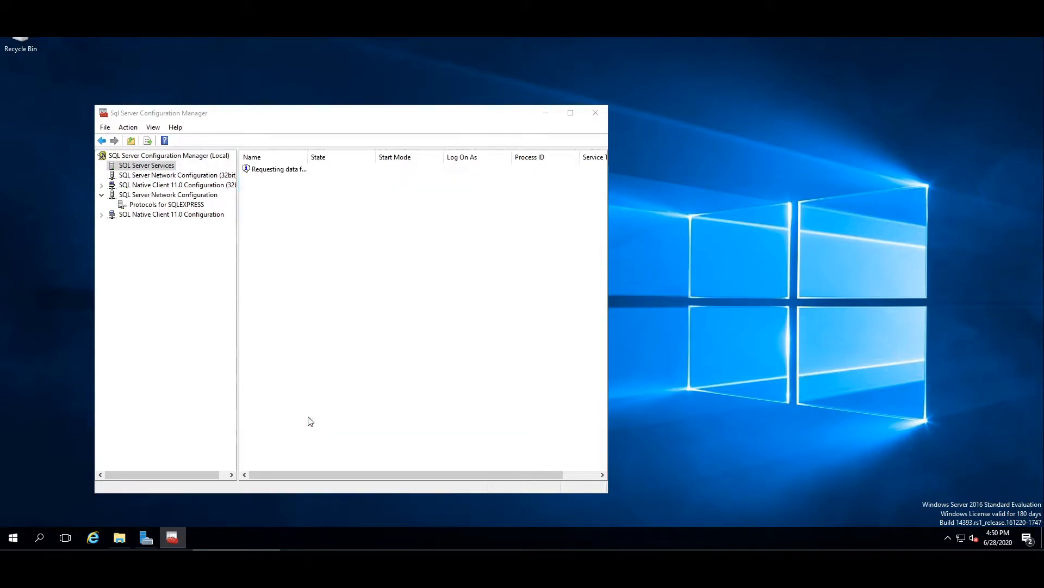
Restart the SQL Server (SQLEXPRESS) service.
right_click(289, 171)
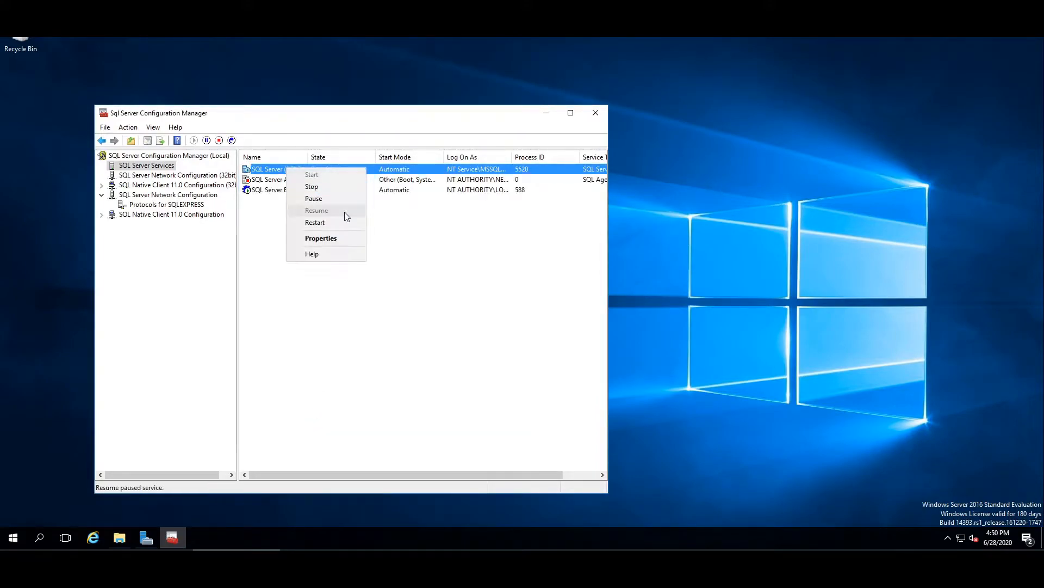
left_click(332, 224)
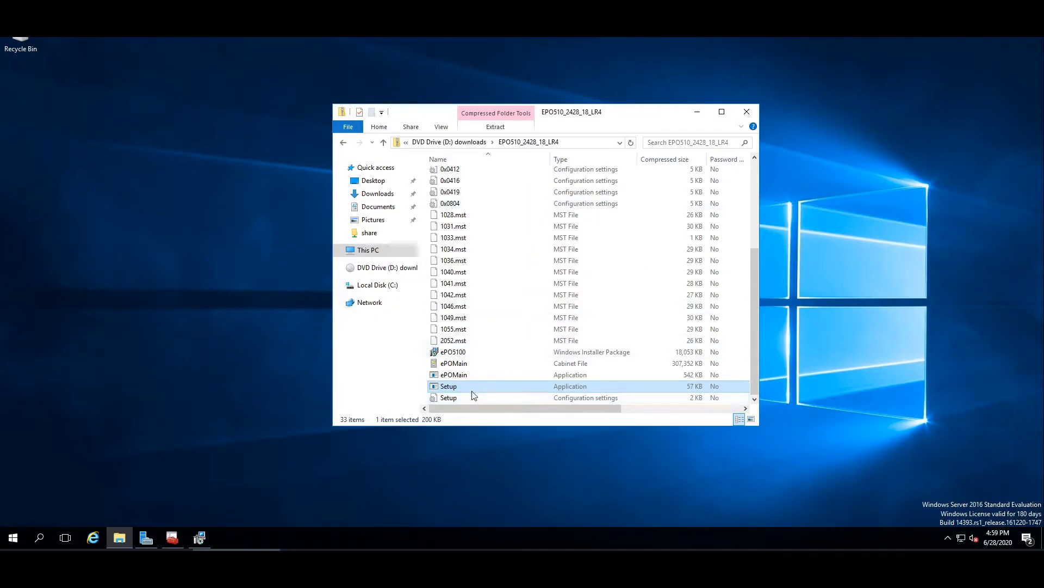
Start the ePolicy Orchestrator InstallShield wizard and keep the default destination folder.
left_click(697, 112)
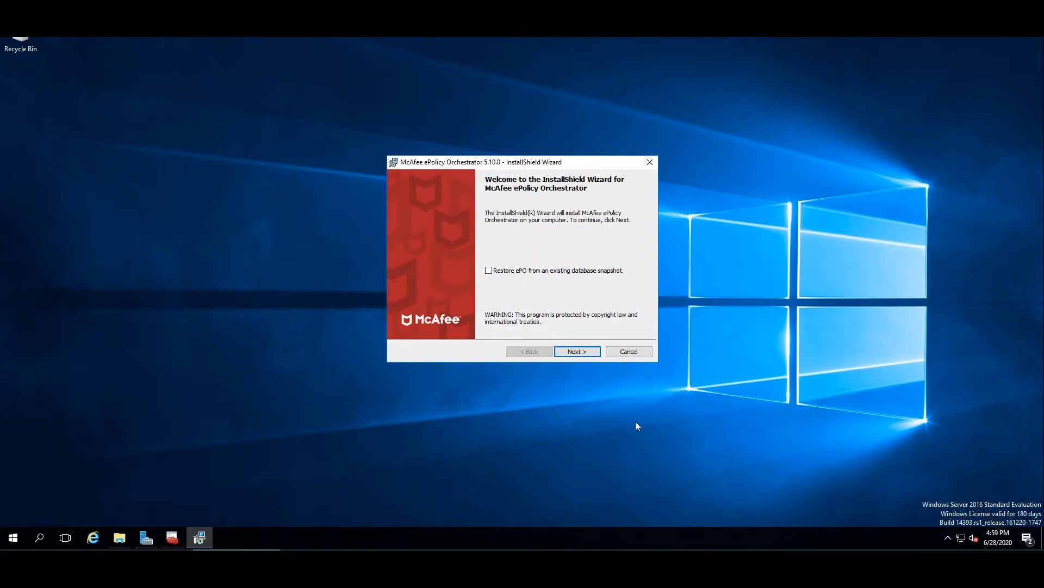
left_click(586, 356)
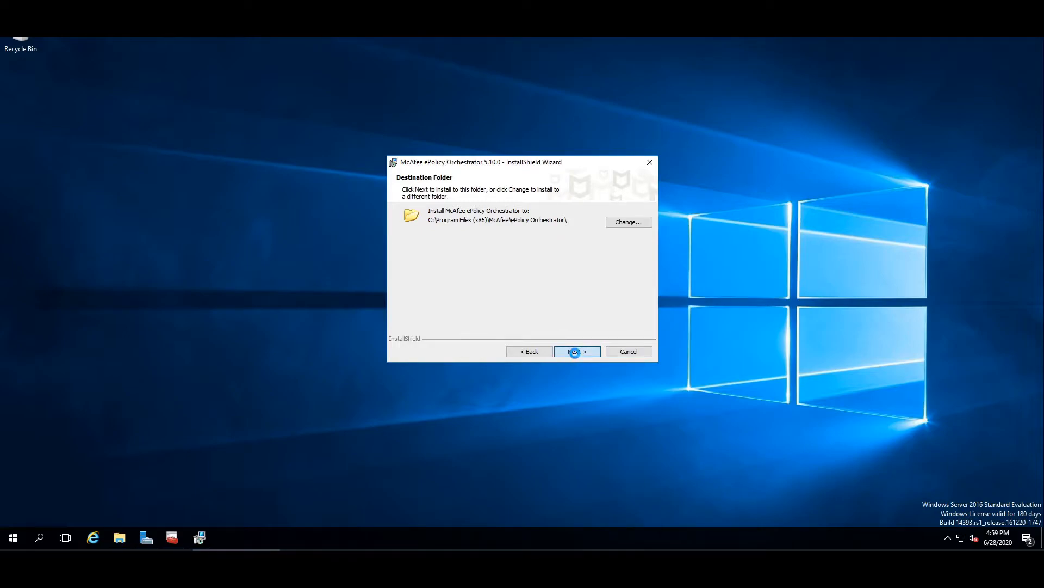
left_click(575, 351)
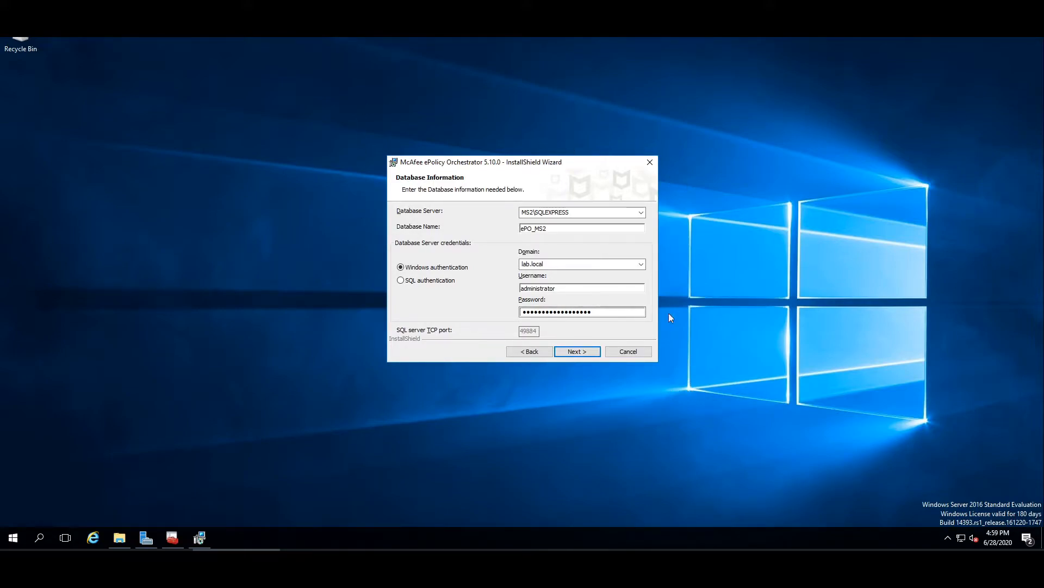
Confirm database server MS2\SQLEXPRESS, database ePO_MS2, Windows authentication with domain lab.local and user administrator.
left_click(640, 213)
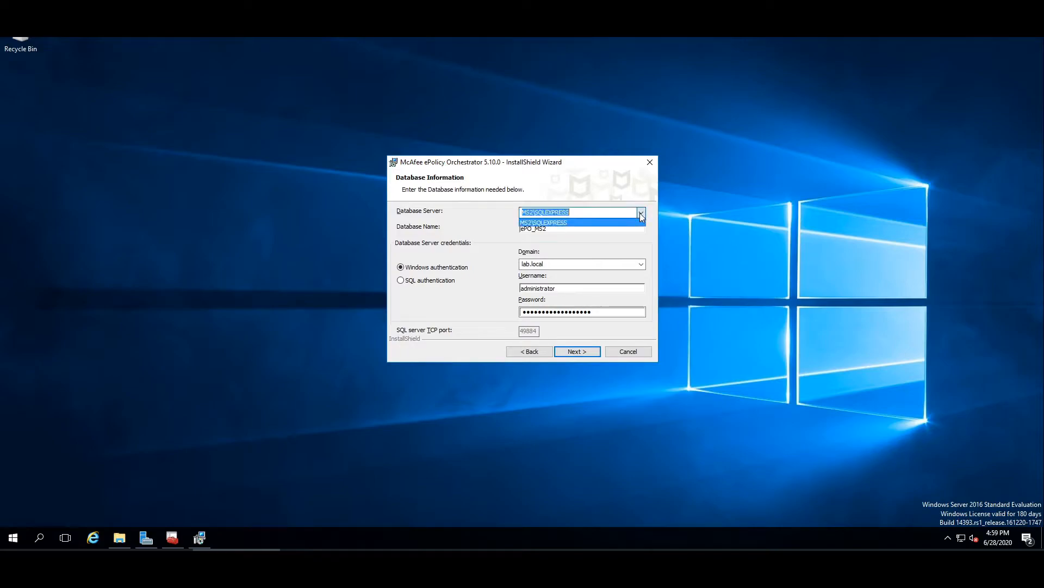
left_click(640, 213)
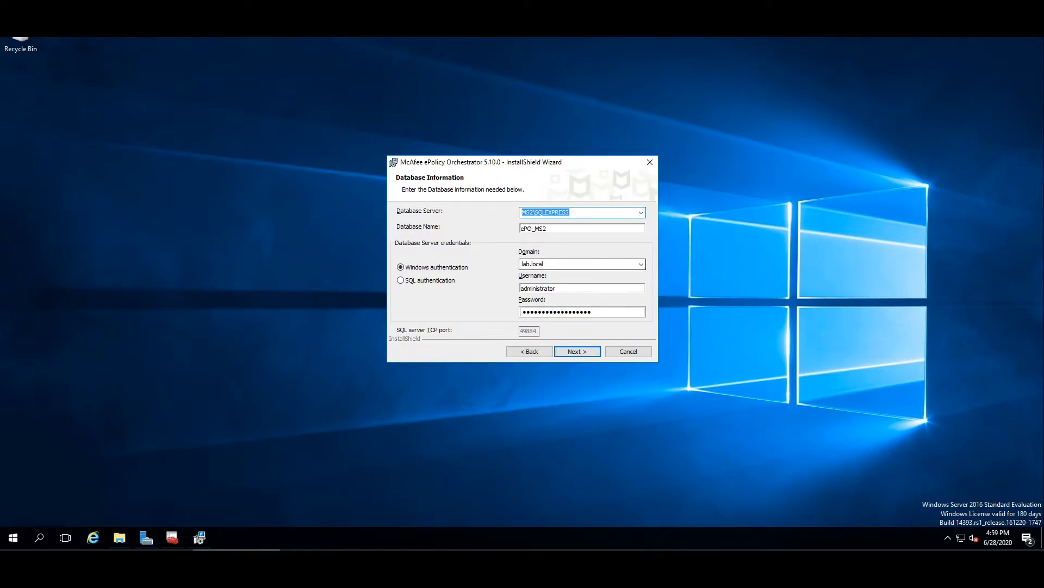
left_click(526, 265)
left_click(526, 264)
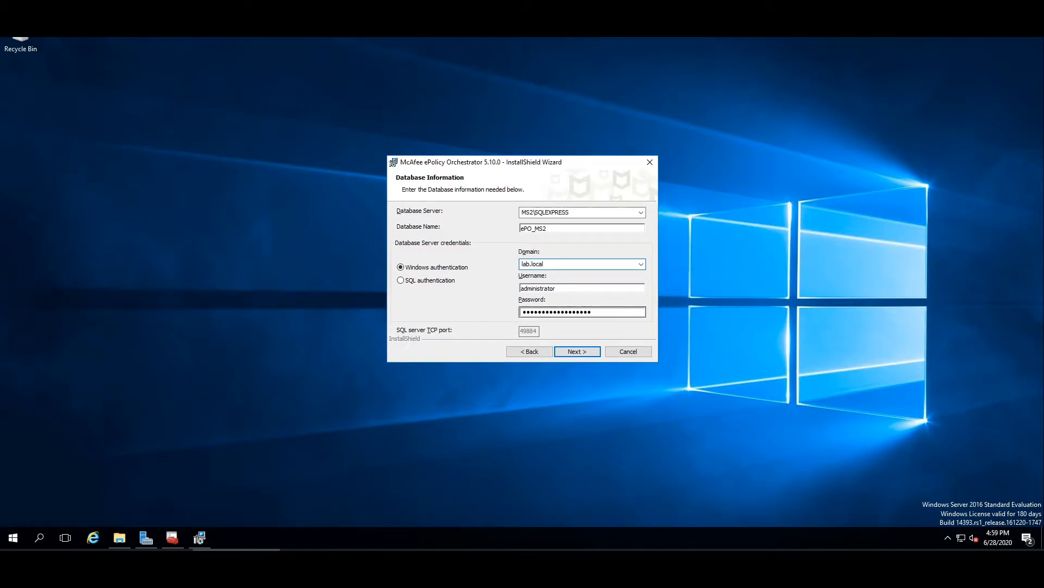
left_click_drag(576, 312, 543, 311)
left_click(566, 288)
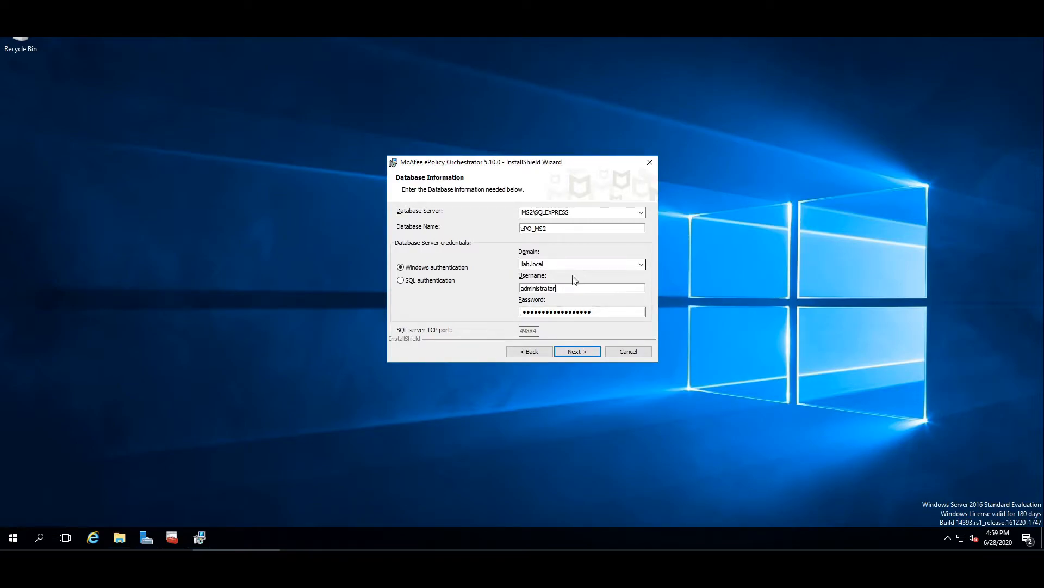
left_click(603, 315)
left_click(604, 314)
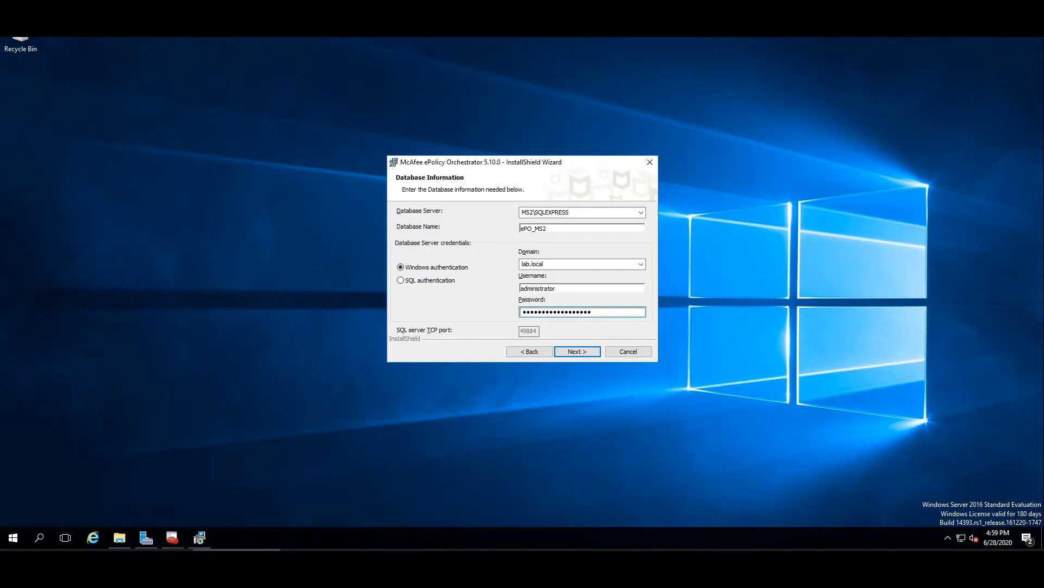
left_click_drag(603, 312, 531, 312)
left_click(563, 312)
left_click(572, 353)
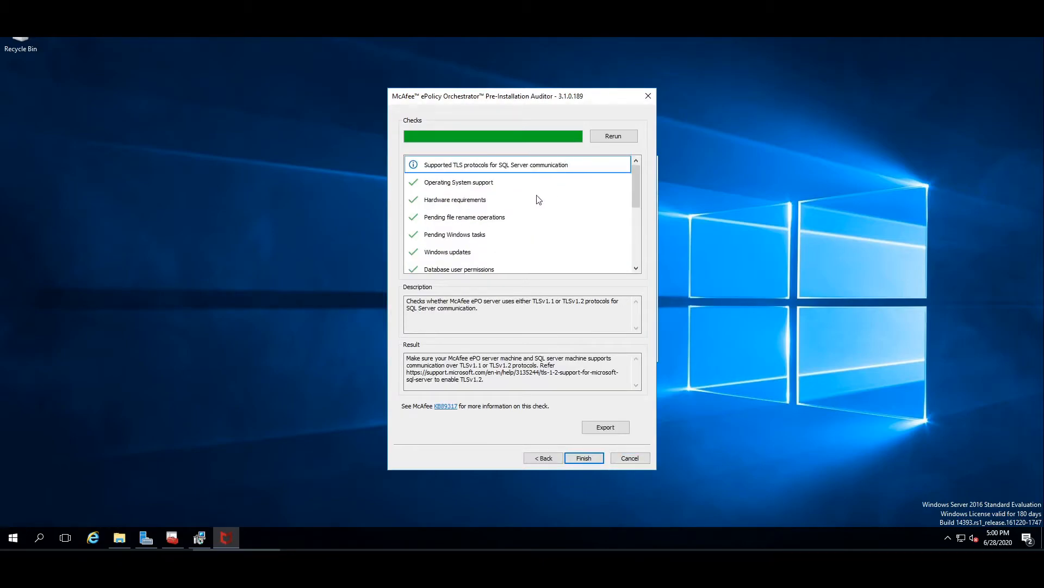
Review the pre-installation audit checks, including database user permissions, then finish the auditor and continue.
scroll(523, 200, "down", 3)
scroll(503, 245, "up", 3)
scroll(508, 228, "down", 1)
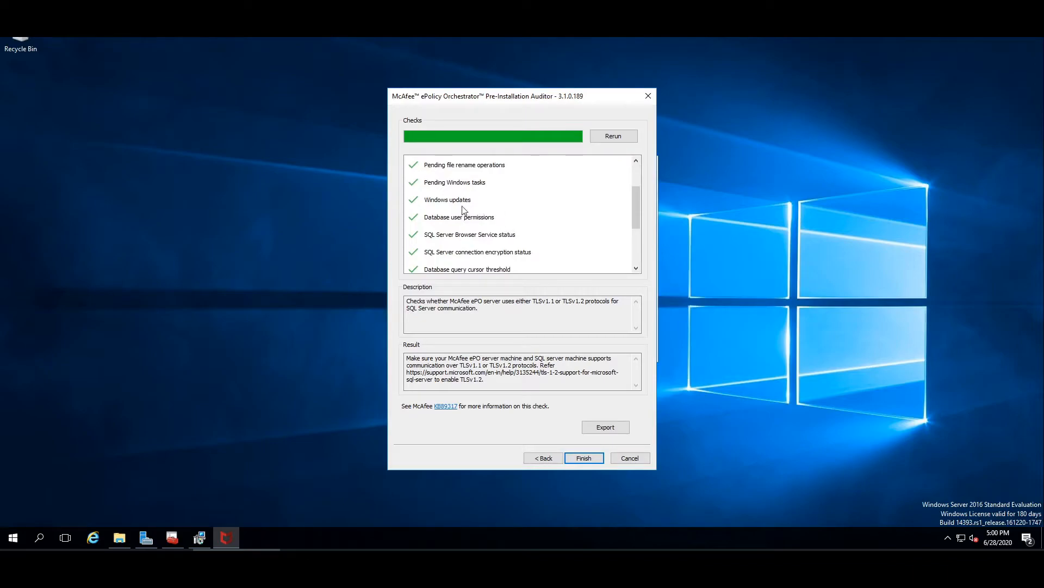
left_click(445, 219)
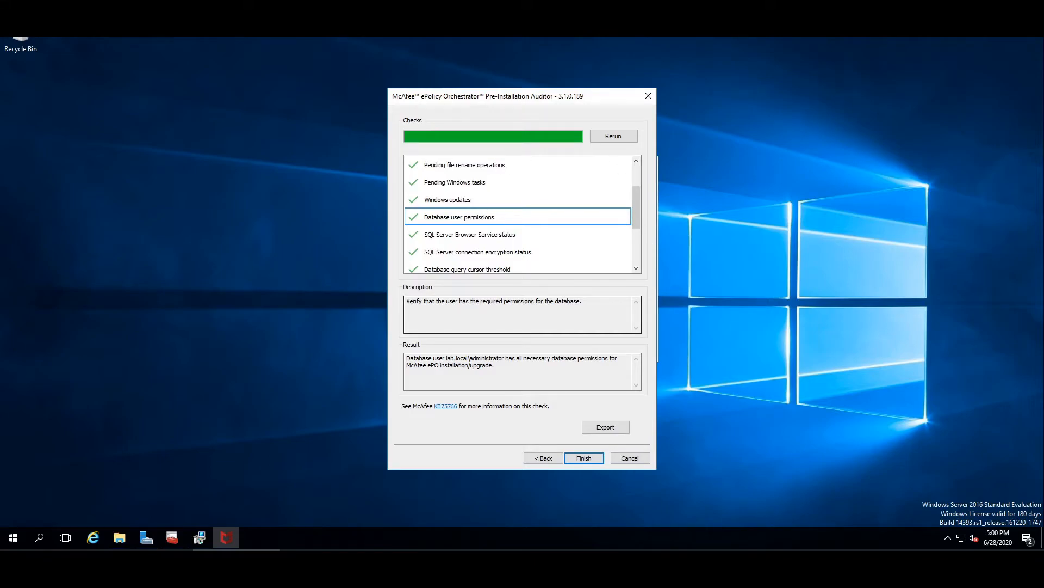
left_click(575, 460)
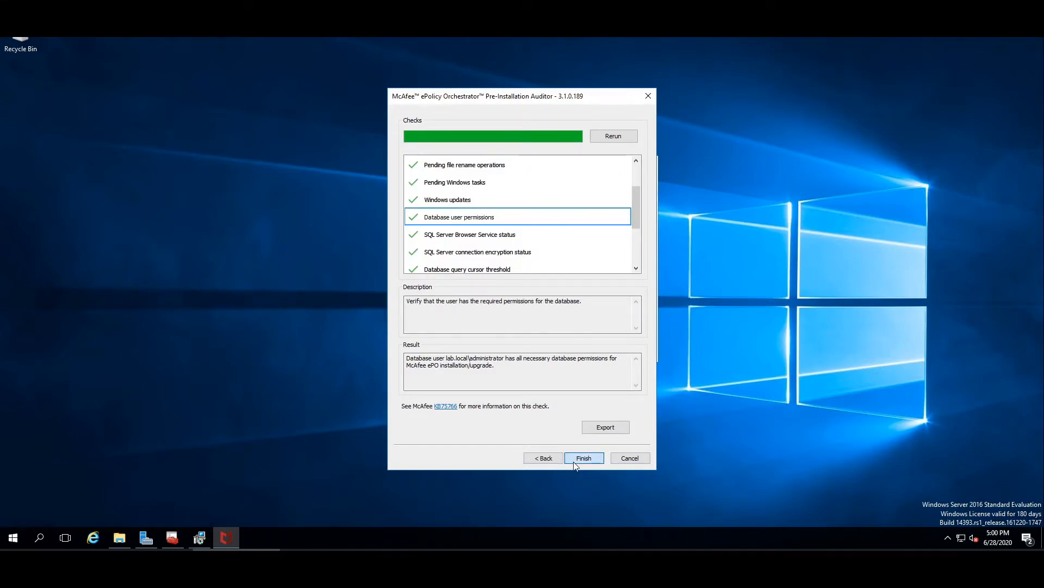
left_click(578, 351)
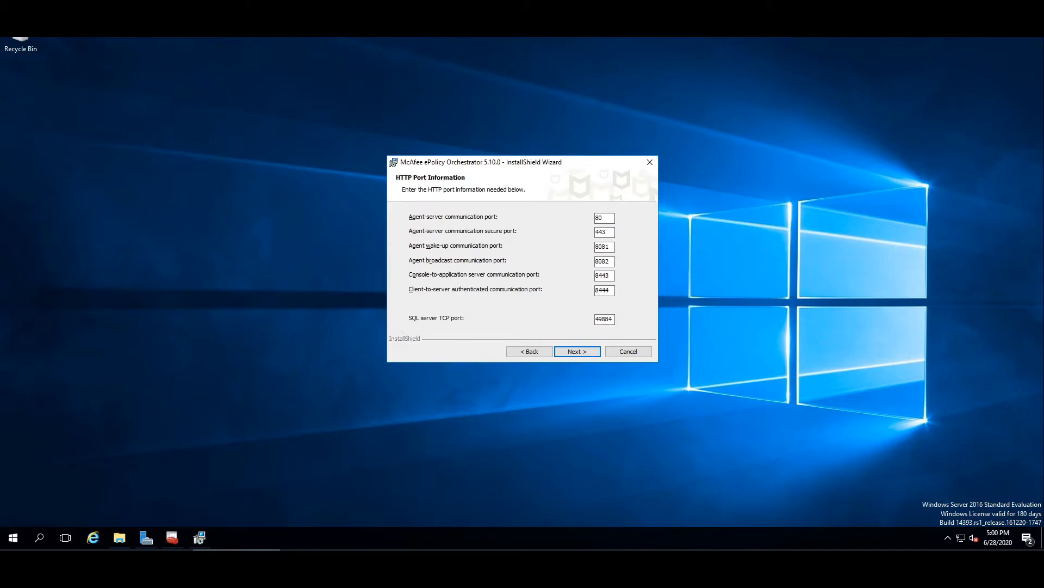
Accept the default HTTP port settings for agent, console and SQL server communication.
left_click_drag(532, 161, 530, 151)
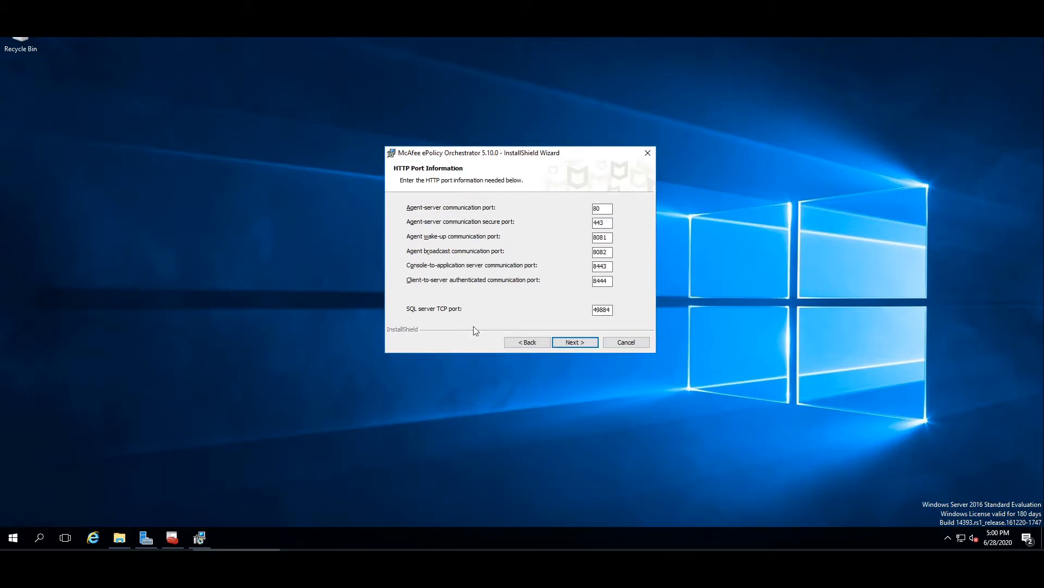
left_click_drag(597, 238, 608, 237)
left_click(609, 237)
left_click(580, 344)
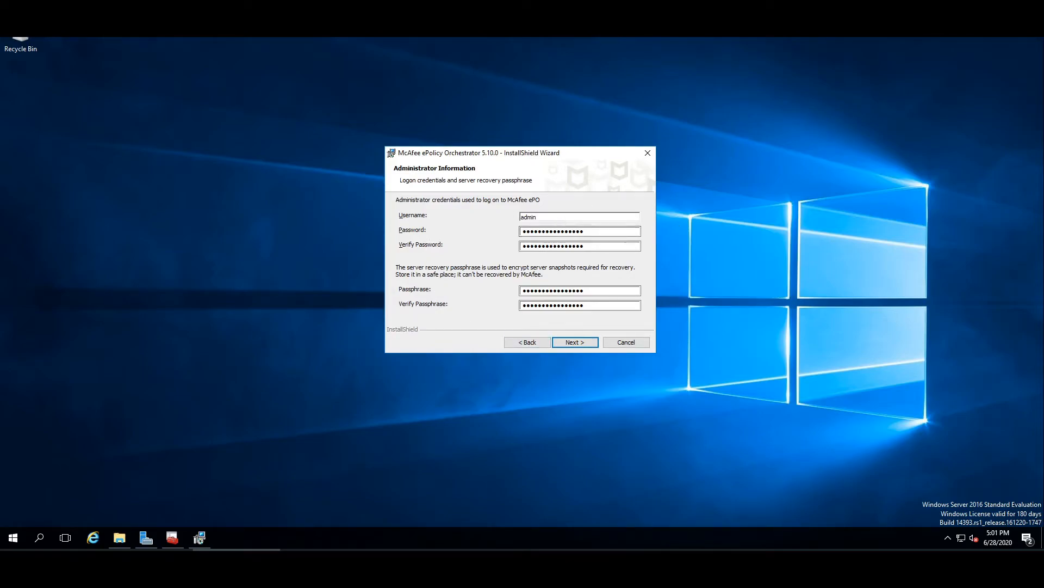
Confirm the ePO administrator username admin with its password and server recovery passphrase.
left_click(597, 232)
left_click(575, 342)
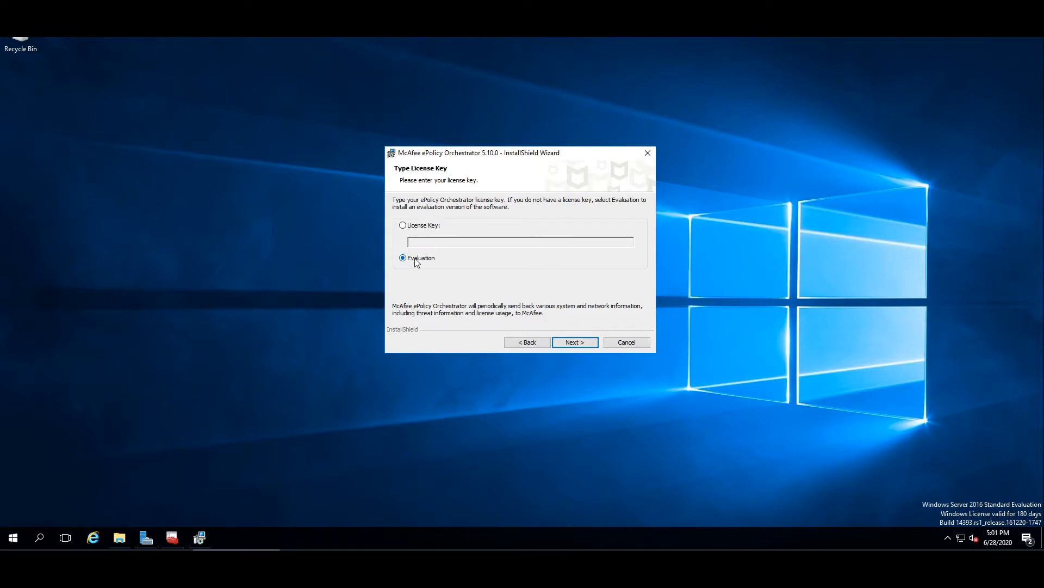
Choose the Evaluation licence, acknowledge the licensing notice and accept the end user licence agreement.
left_click(572, 342)
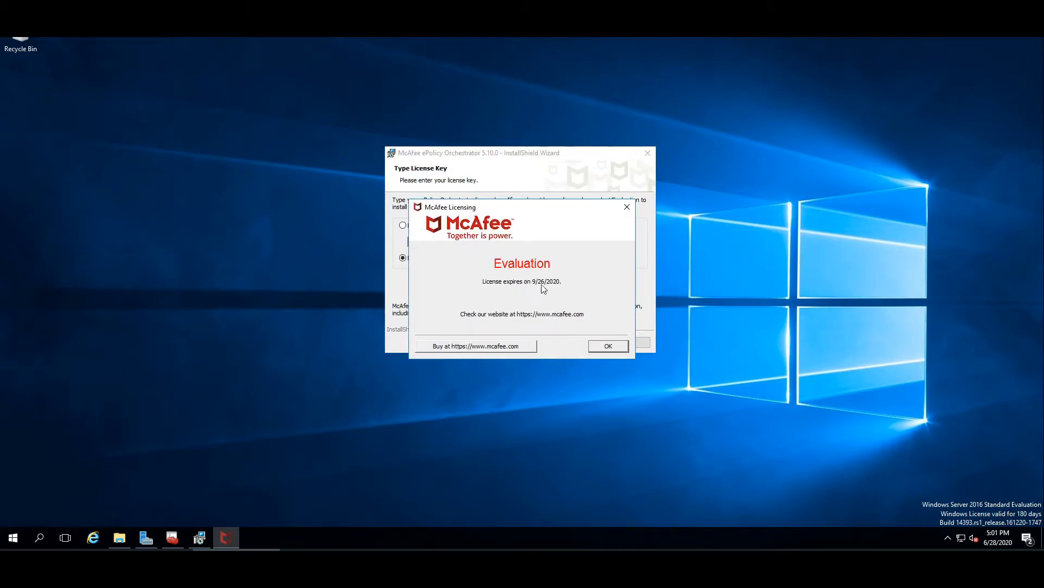
left_click(607, 346)
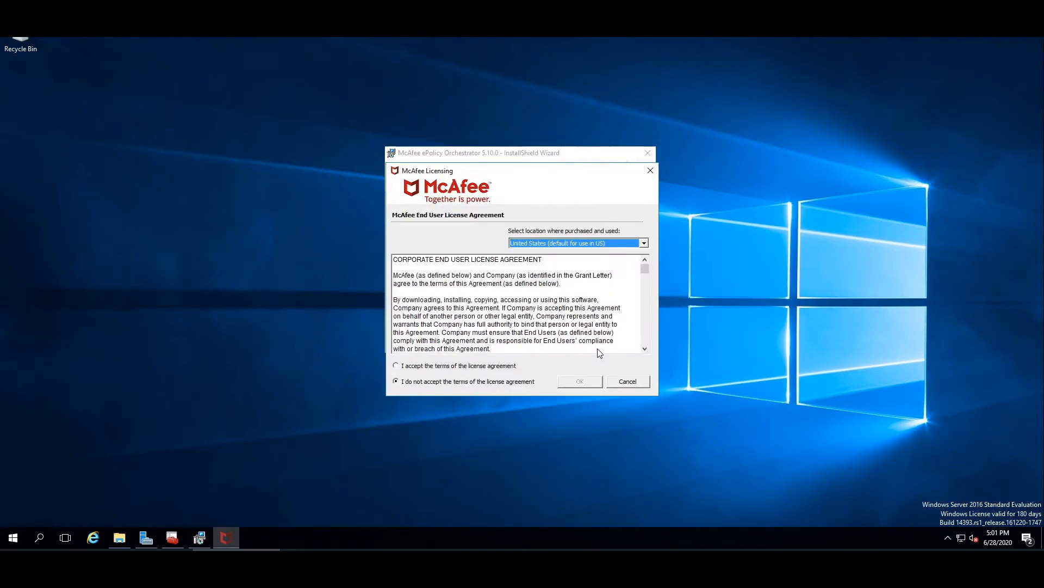
left_click(464, 369)
left_click(587, 382)
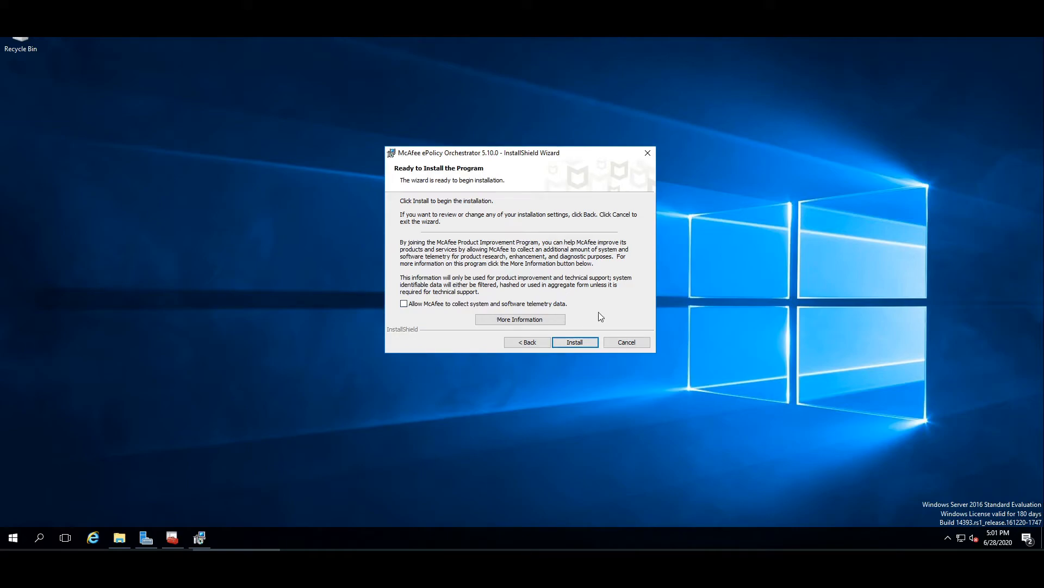
Install the program and finish the wizard with launching ePolicy Orchestrator enabled.
left_click(581, 343)
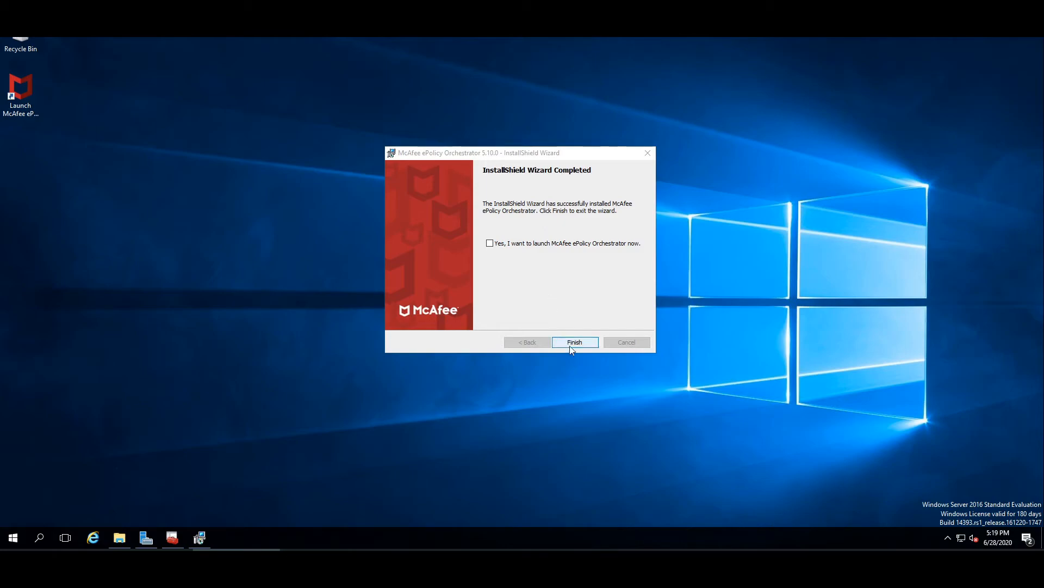
left_click(490, 244)
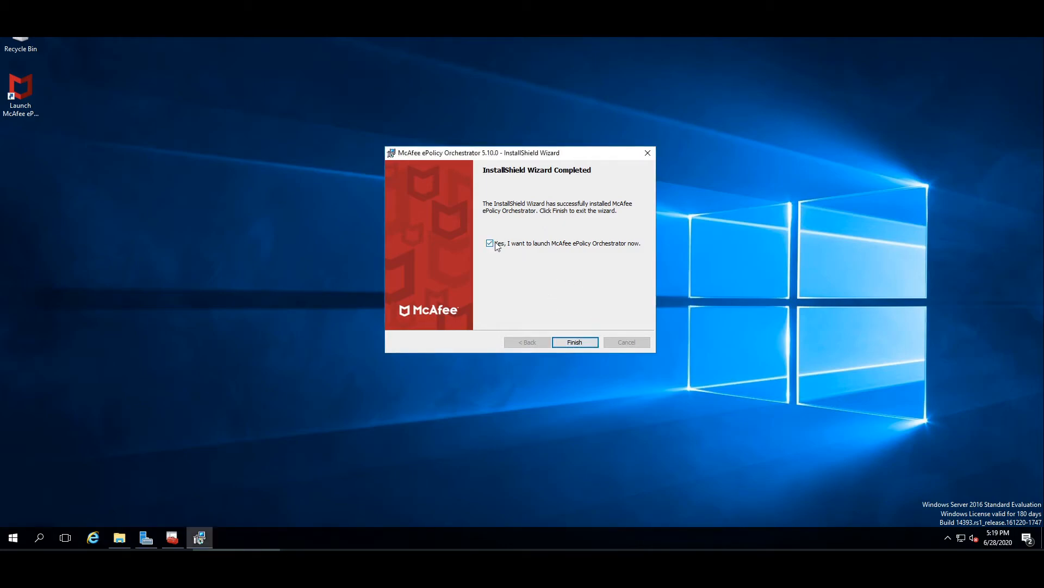
left_click(573, 342)
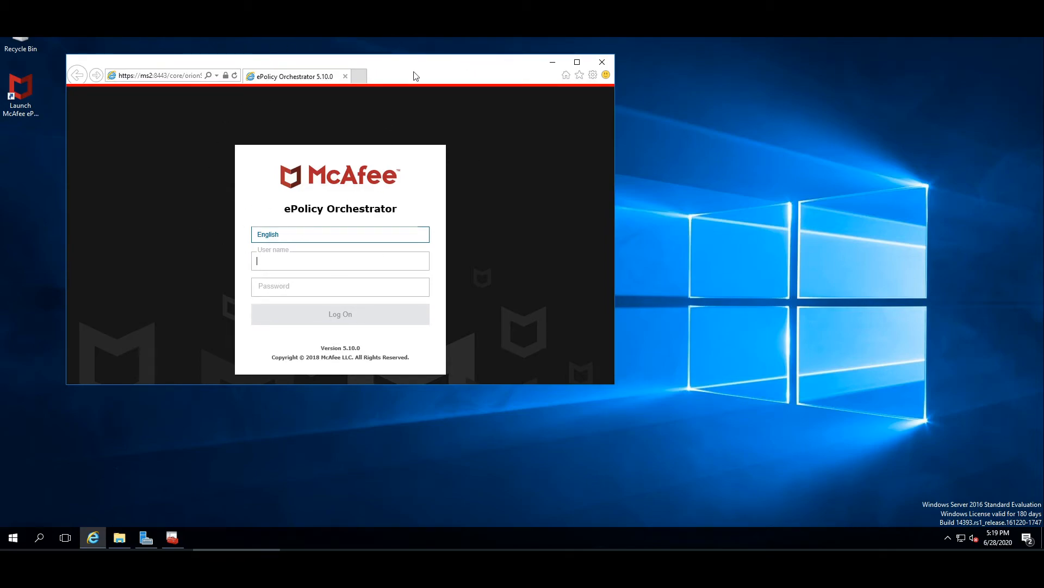
left_click_drag(431, 75, 492, 77)
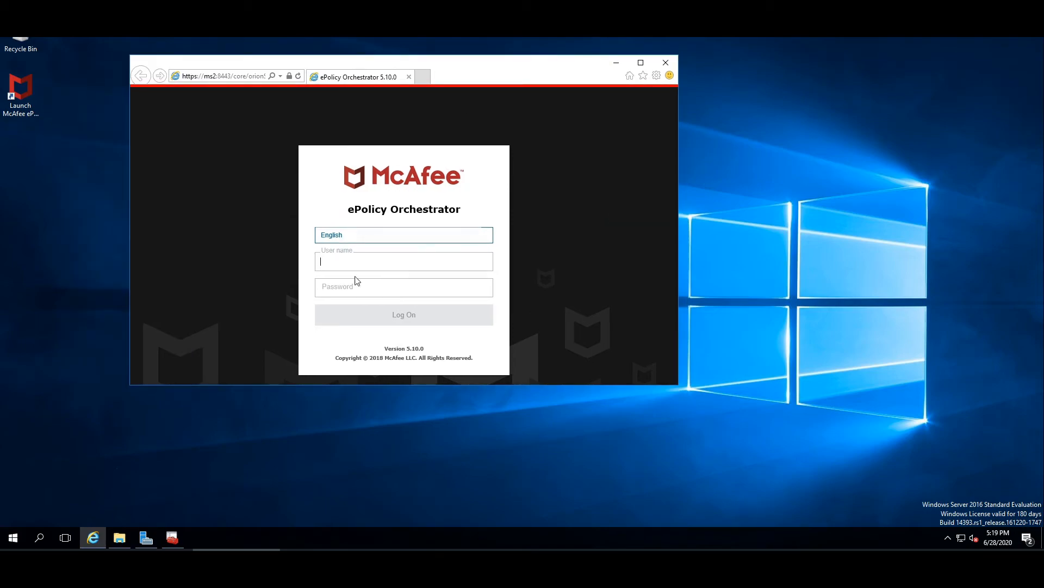
Log on to the ePolicy Orchestrator console as admin with the administrator password.
type("admin")
key("Tab")
type("••••••••••••")
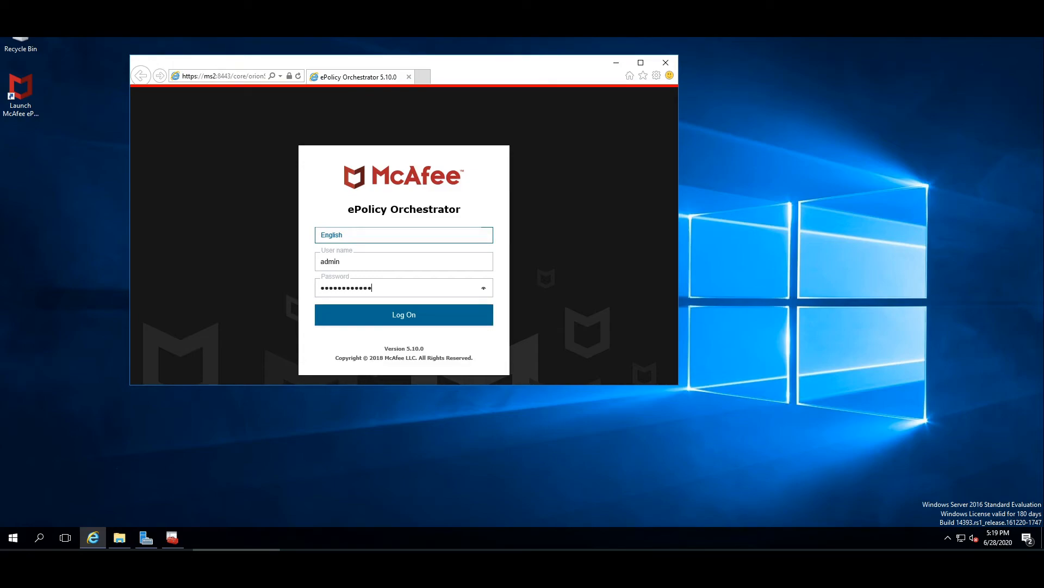
type("••")
key("Return")
left_click(575, 374)
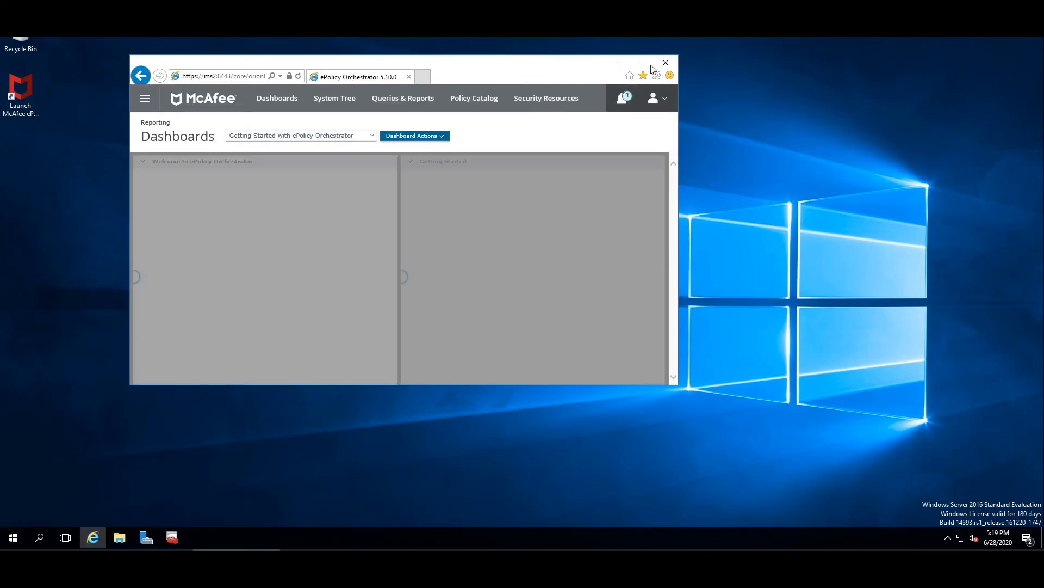
Maximize the console window and open the navigation menu to review its sections.
left_click(641, 62)
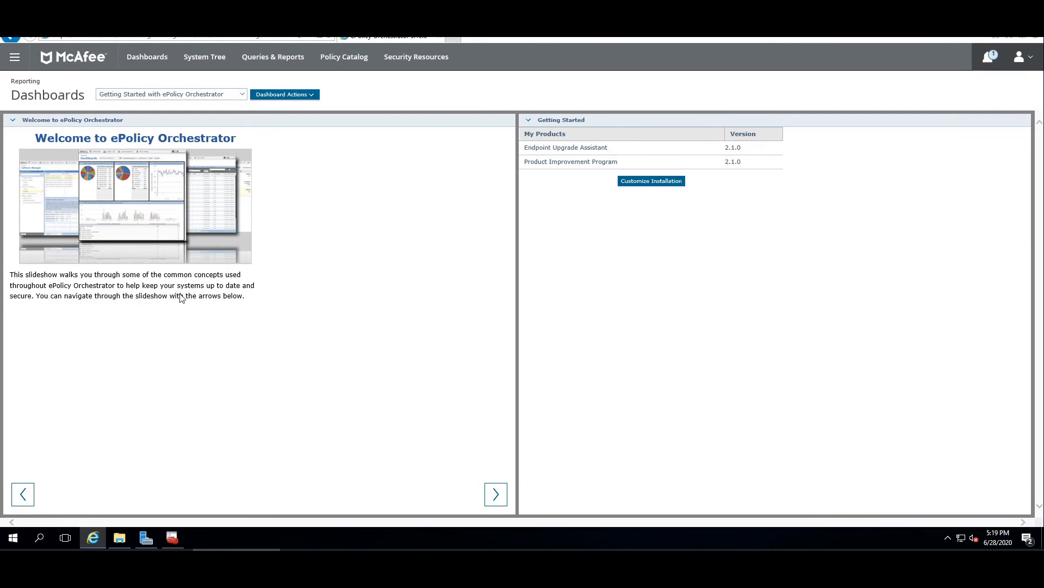
left_click(16, 60)
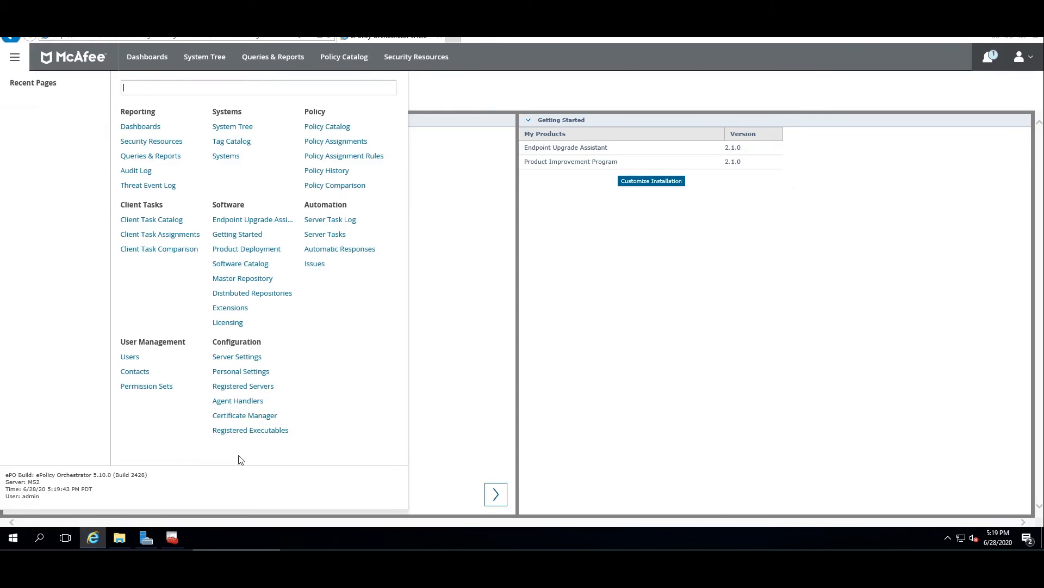
left_click(607, 306)
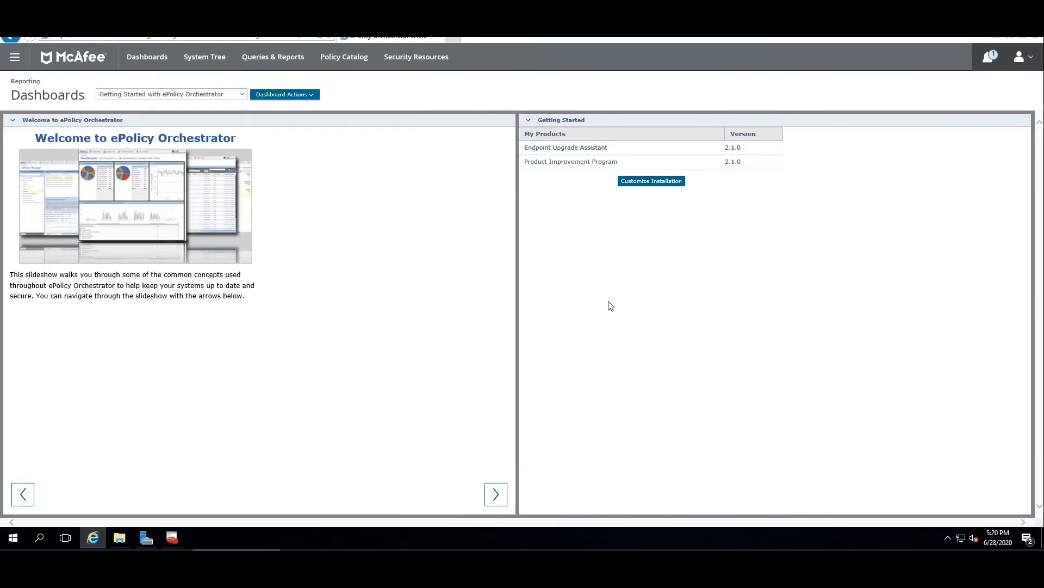
Open the Windows Services console by searching for services.
left_click(5, 545)
type("s")
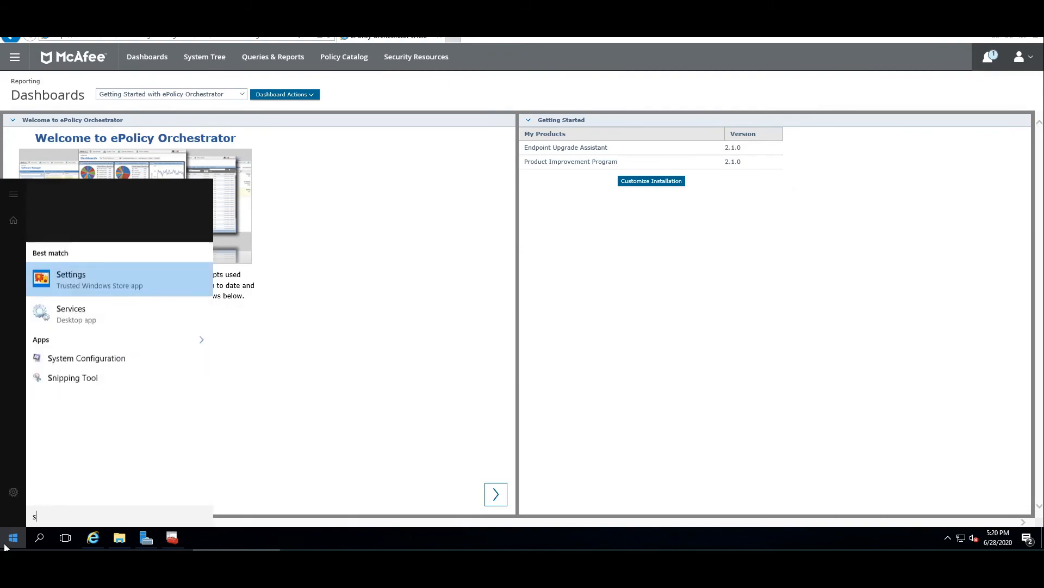
type("ervice")
key("Return")
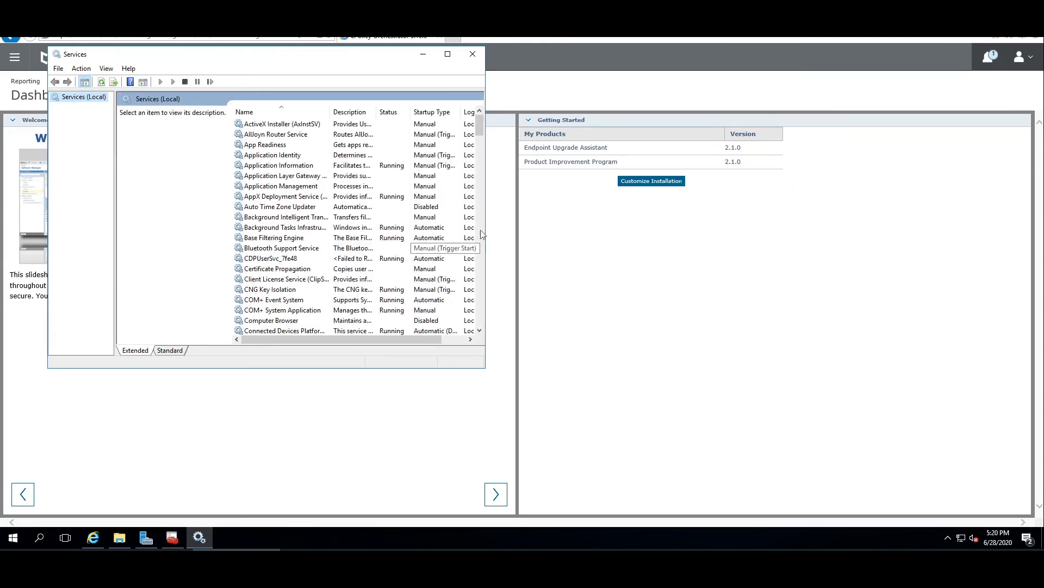
Check the McAfee ePolicy Orchestrator 5.10.0 Application Server, Event Parser and Server services in the list.
left_click_drag(488, 233, 557, 233)
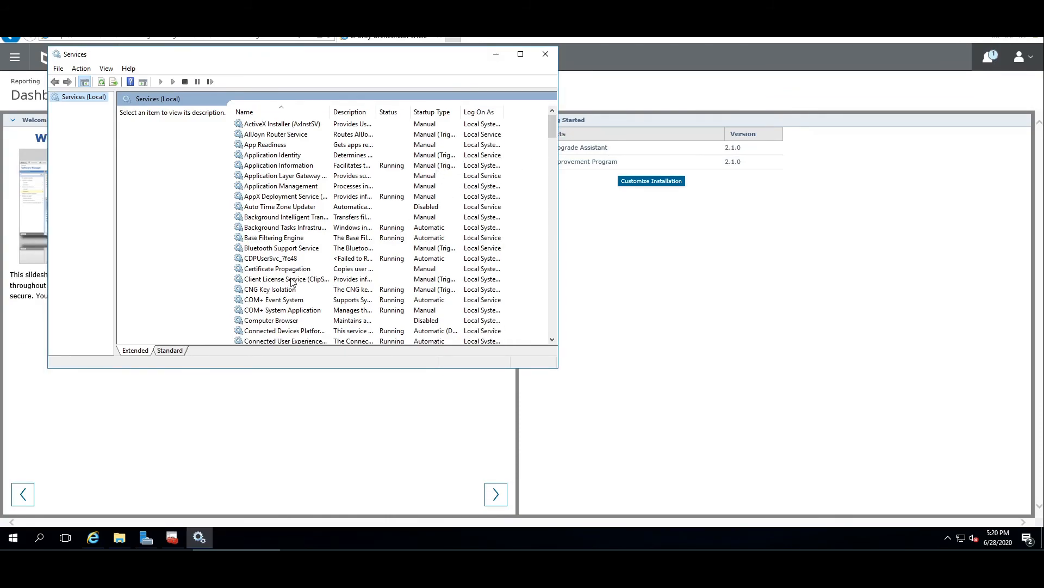
left_click(268, 166)
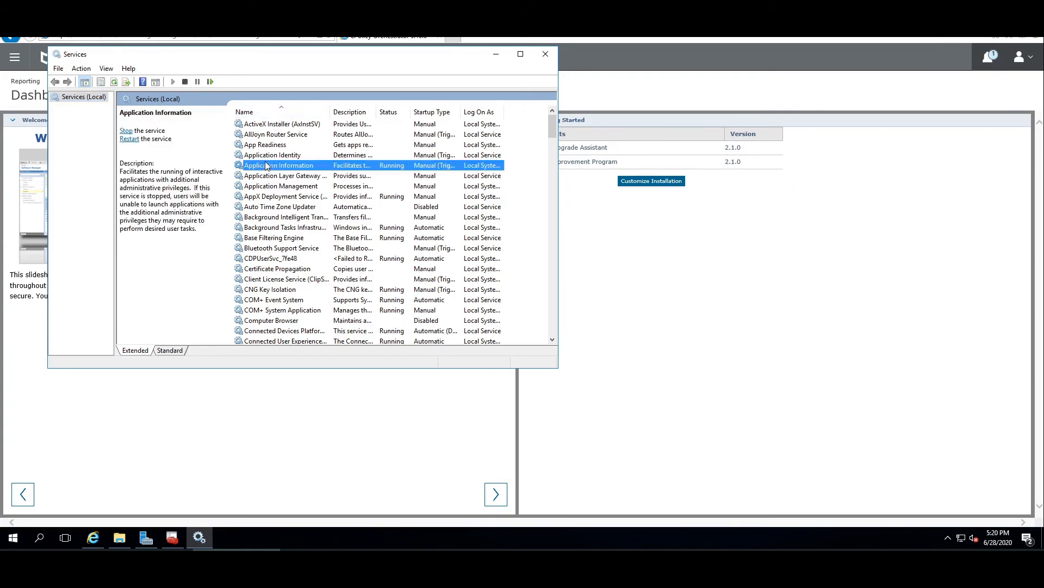
key("m")
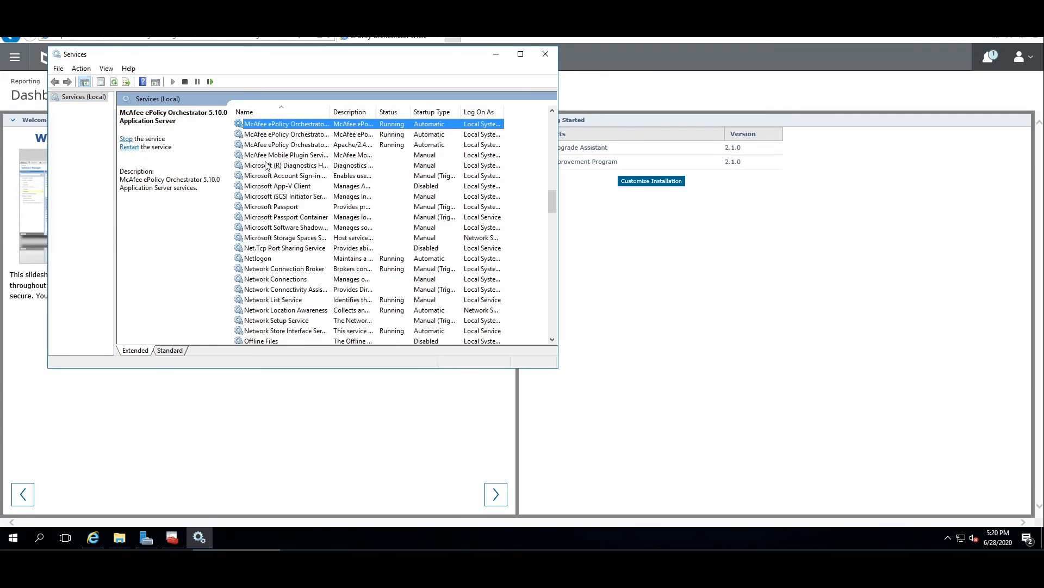
double_click(329, 108)
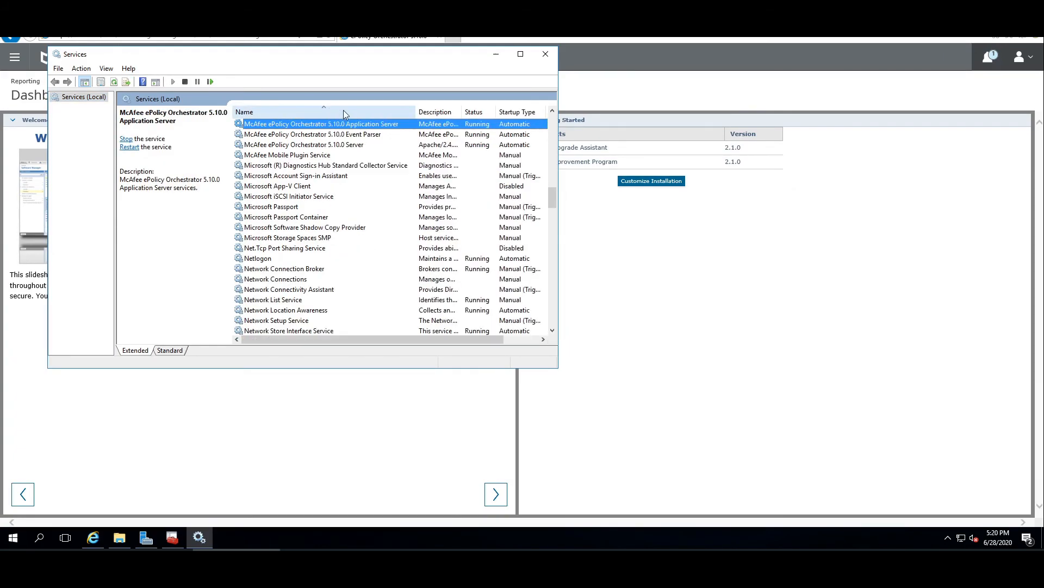
left_click(370, 136)
left_click(363, 145)
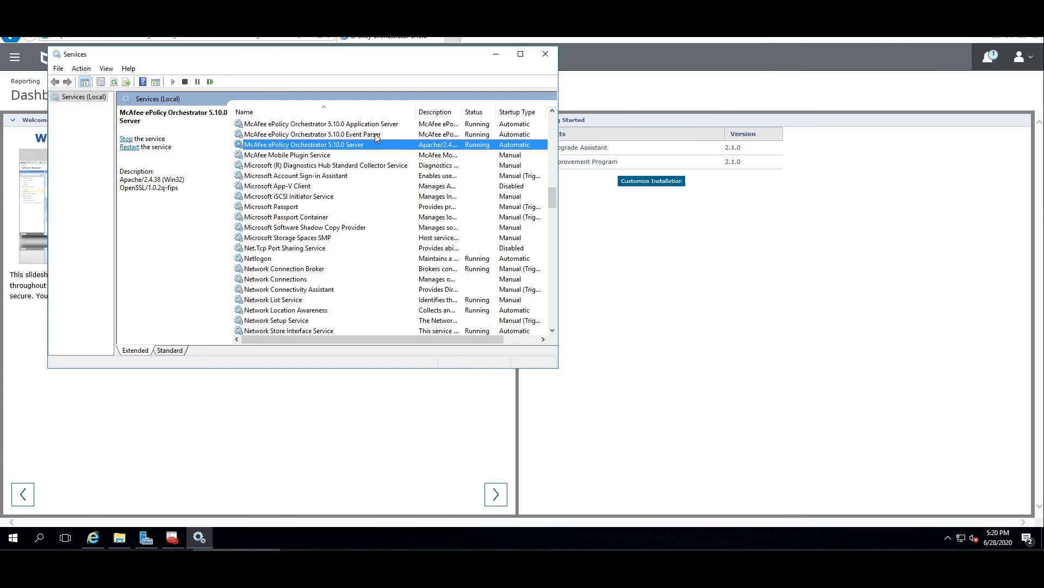
scroll(377, 138, "up", 1)
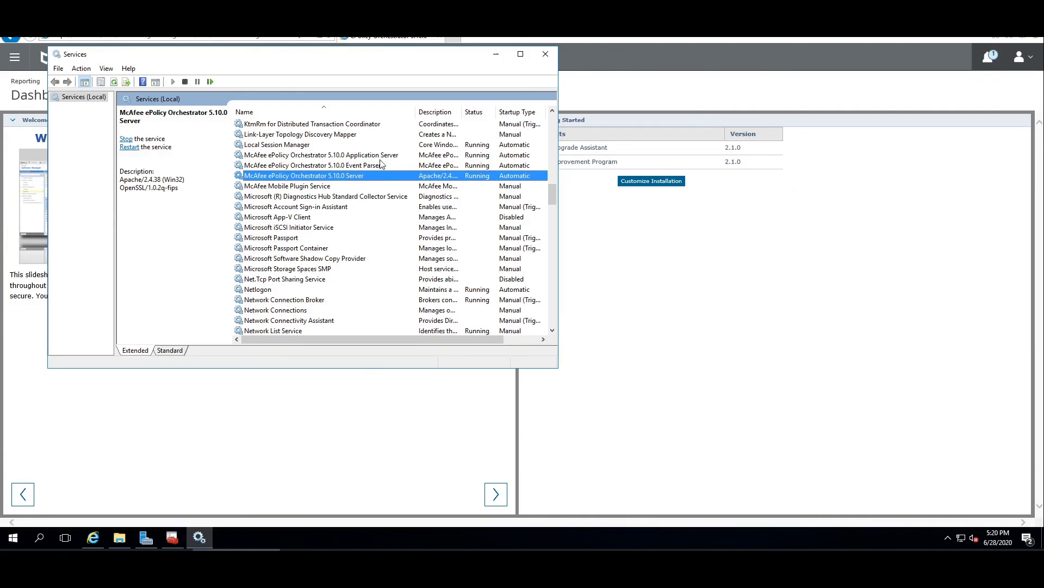
left_click(495, 58)
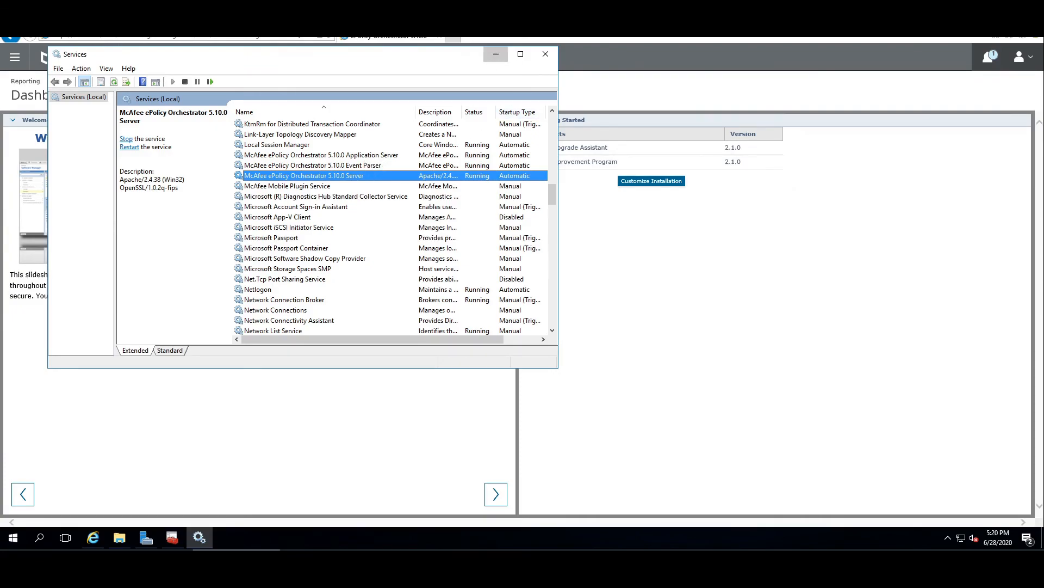